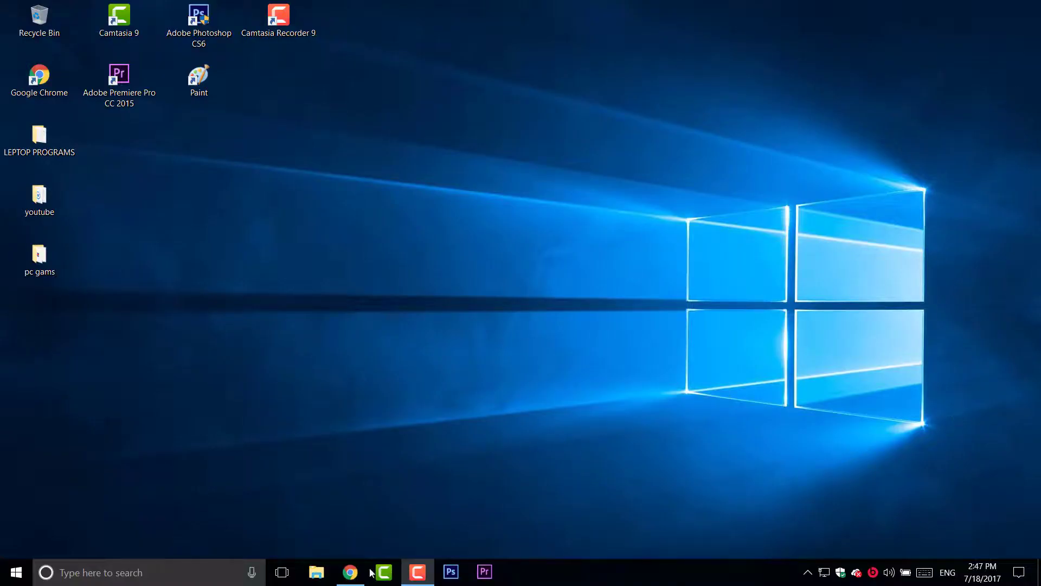
# Return to Chrome, close the WinRAR tab and view the Free ISO Burner 1.22 download page.
pyautogui.click(350, 572)
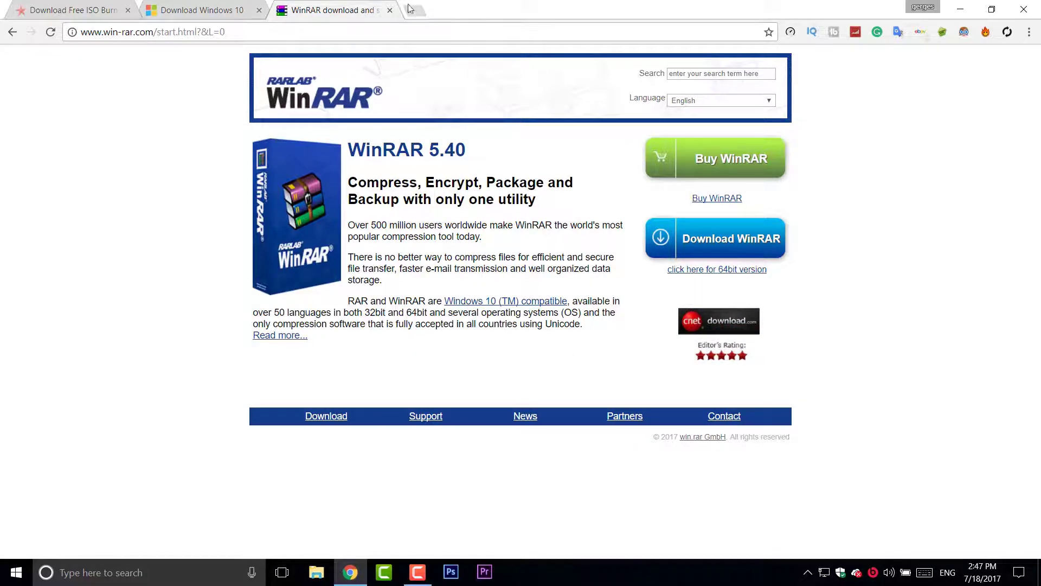
pyautogui.click(390, 10)
pyautogui.click(81, 10)
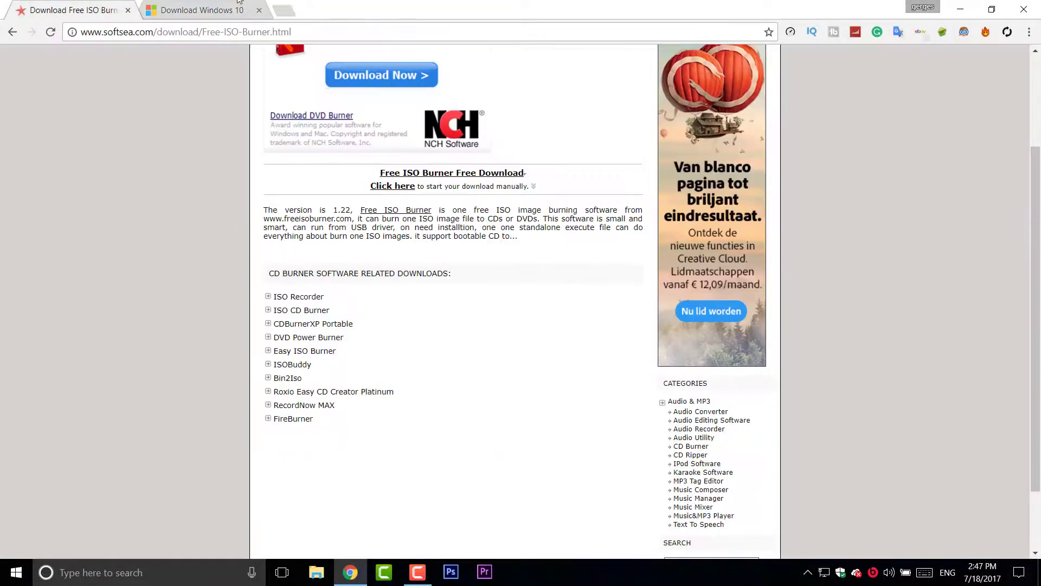
pyautogui.scroll(3, 265, 181)
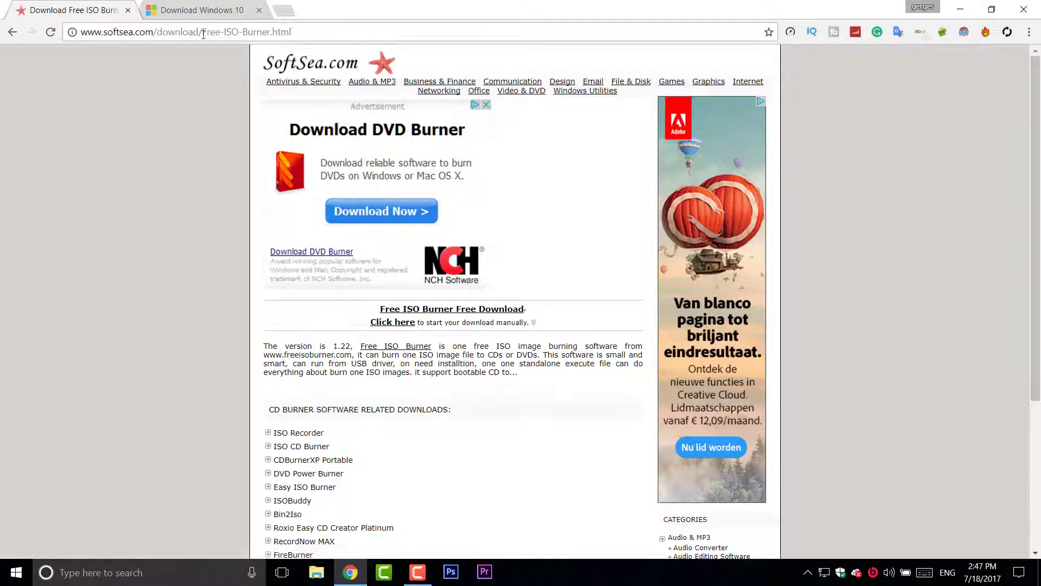
pyautogui.scroll(-1, 361, 244)
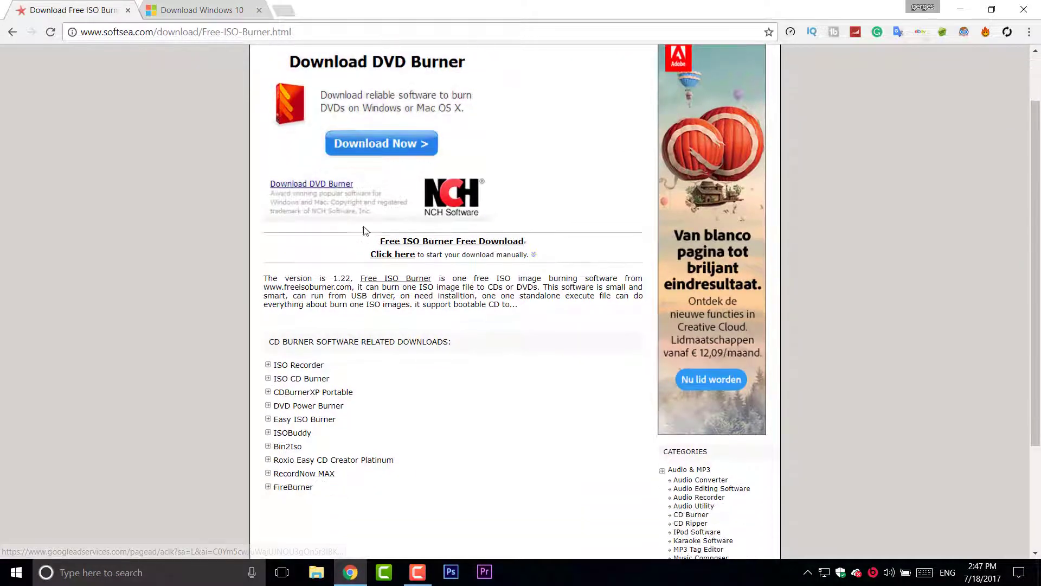
pyautogui.scroll(-1, 382, 339)
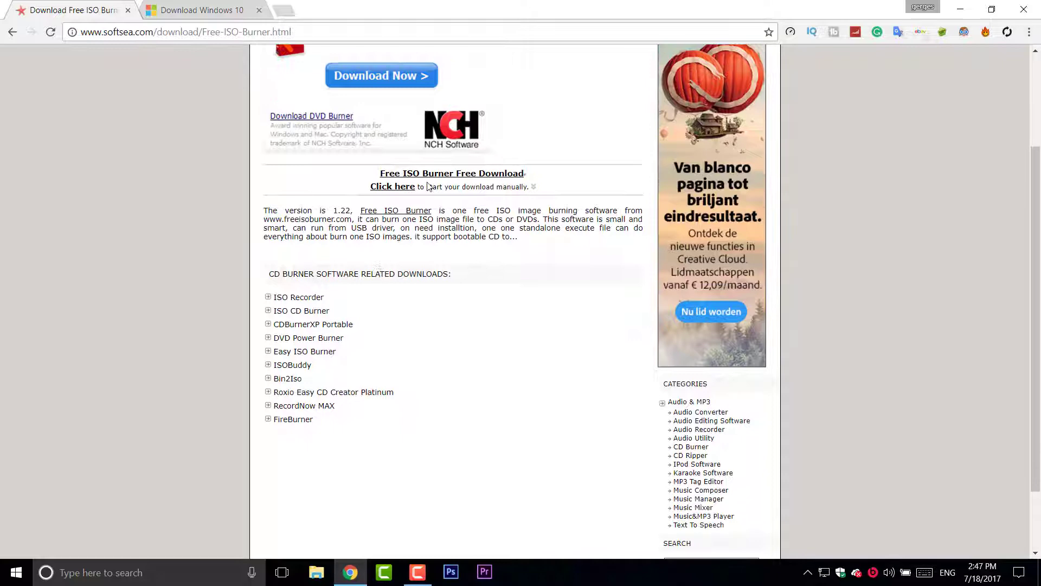
# Close the Free ISO Burner tab and download MediaCreationTool.exe from Microsoft's Download Windows 10 page.
pyautogui.click(128, 10)
pyautogui.scroll(-3, 246, 287)
pyautogui.scroll(3, 246, 287)
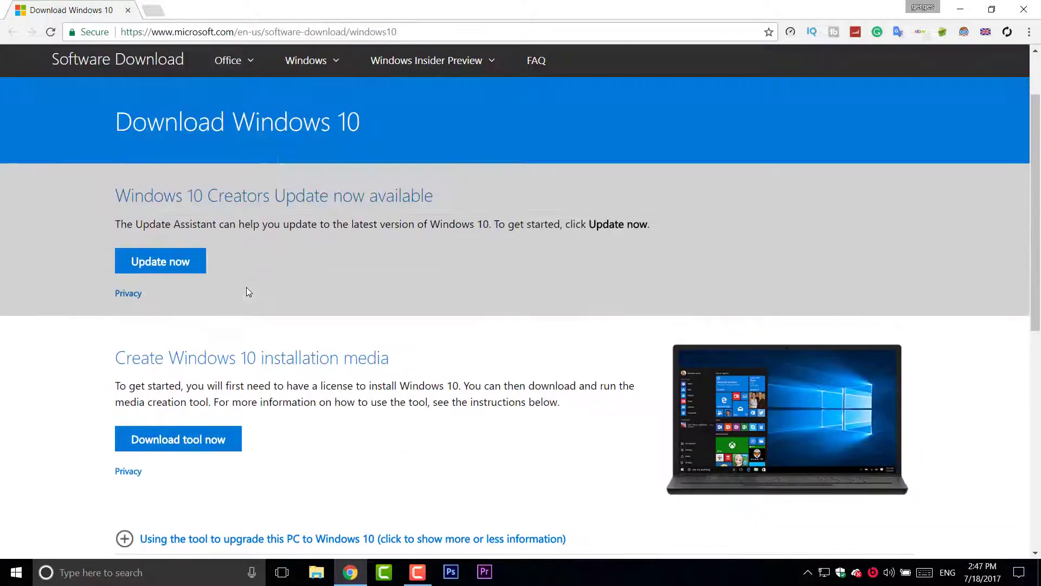
pyautogui.scroll(1, 246, 288)
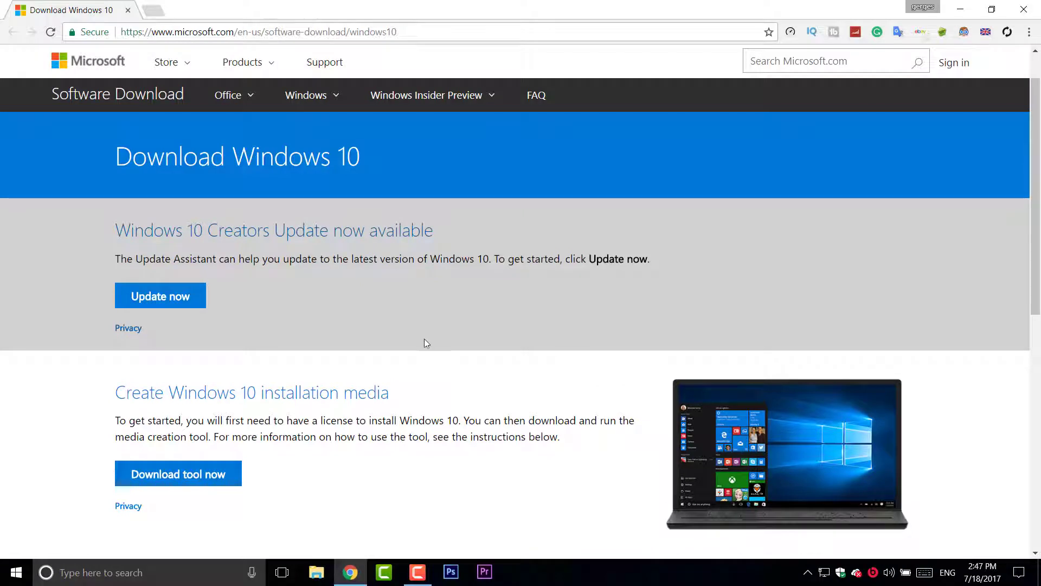
pyautogui.scroll(-1, 419, 337)
pyautogui.scroll(-1, 271, 331)
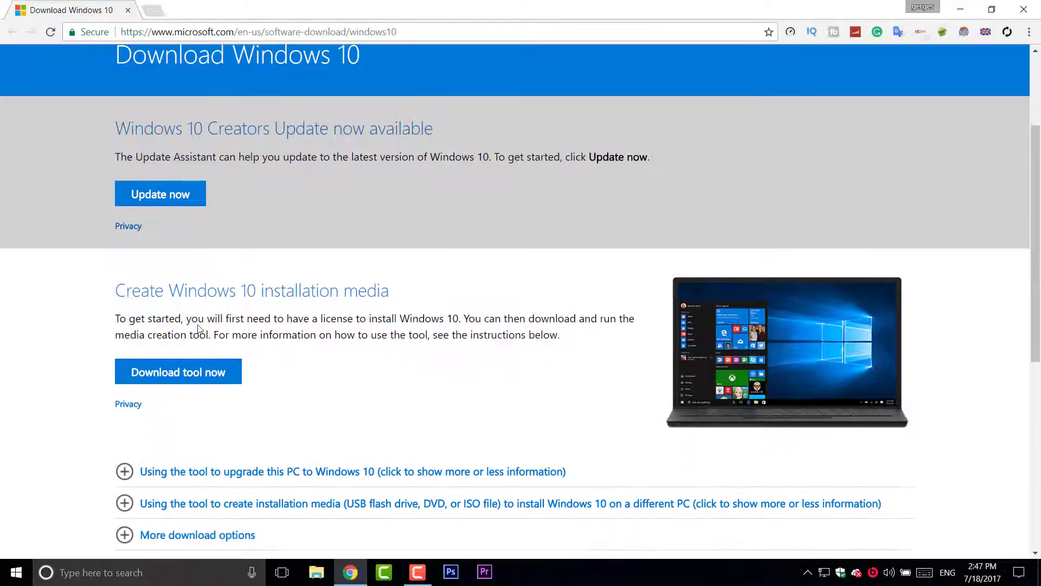
pyautogui.click(159, 345)
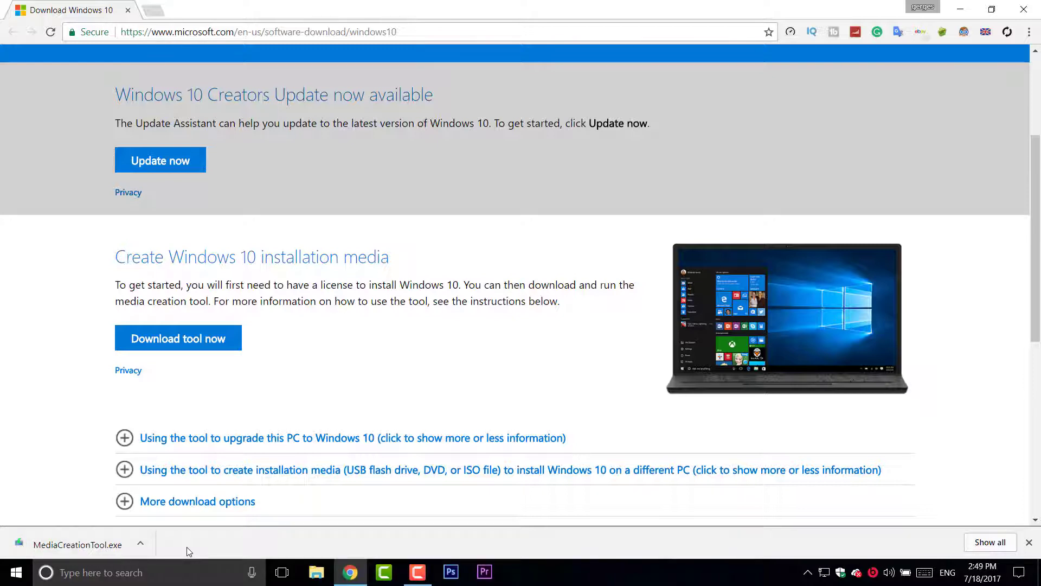
# Show MediaCreationTool in Downloads, launch it, and minimize the Explorer window.
pyautogui.click(143, 545)
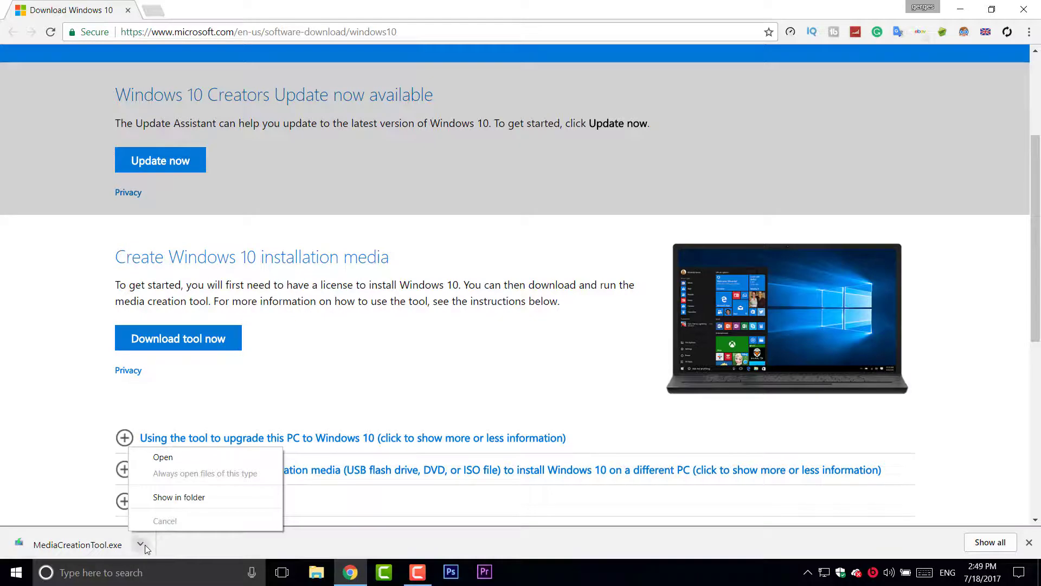
pyautogui.click(191, 501)
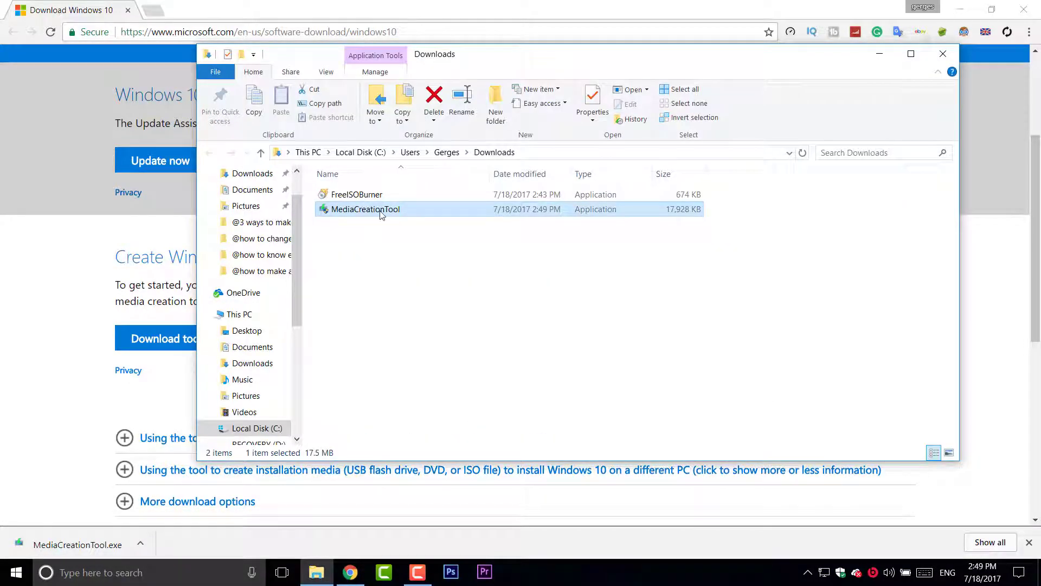
pyautogui.doubleClick(381, 215)
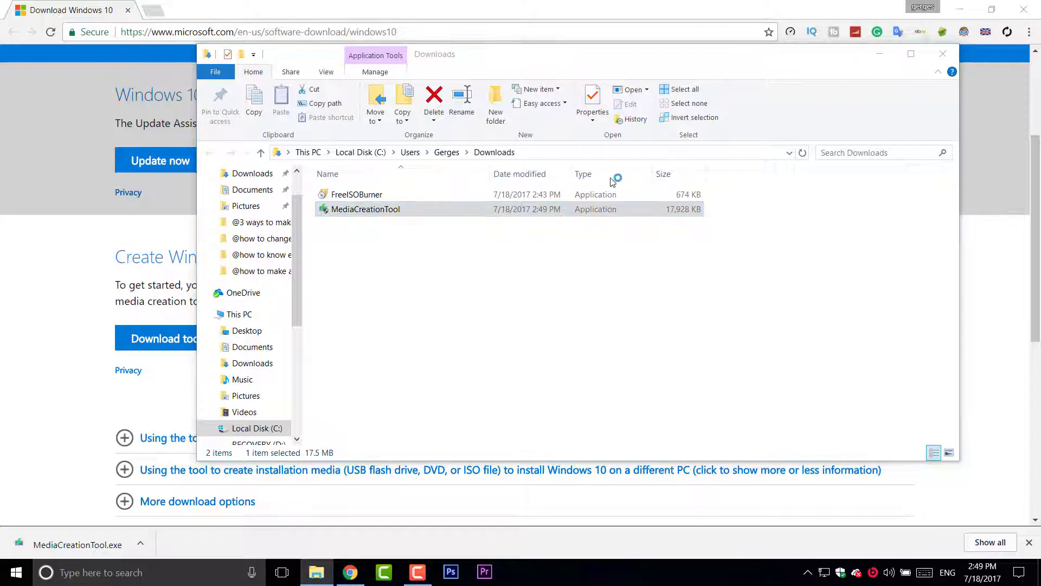
pyautogui.click(881, 53)
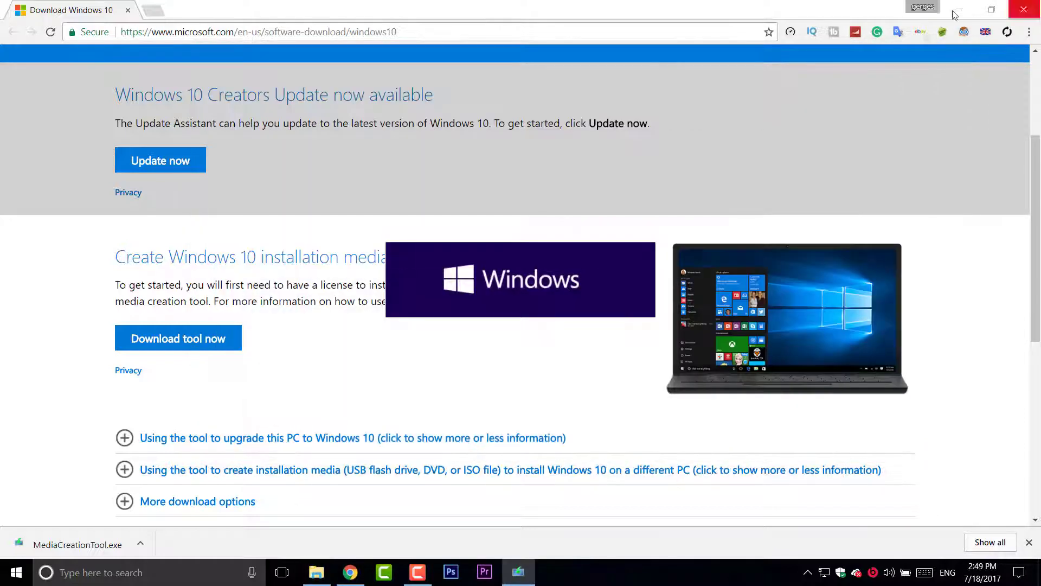
# Minimize Chrome and accept the Windows 10 Setup license terms.
pyautogui.click(957, 11)
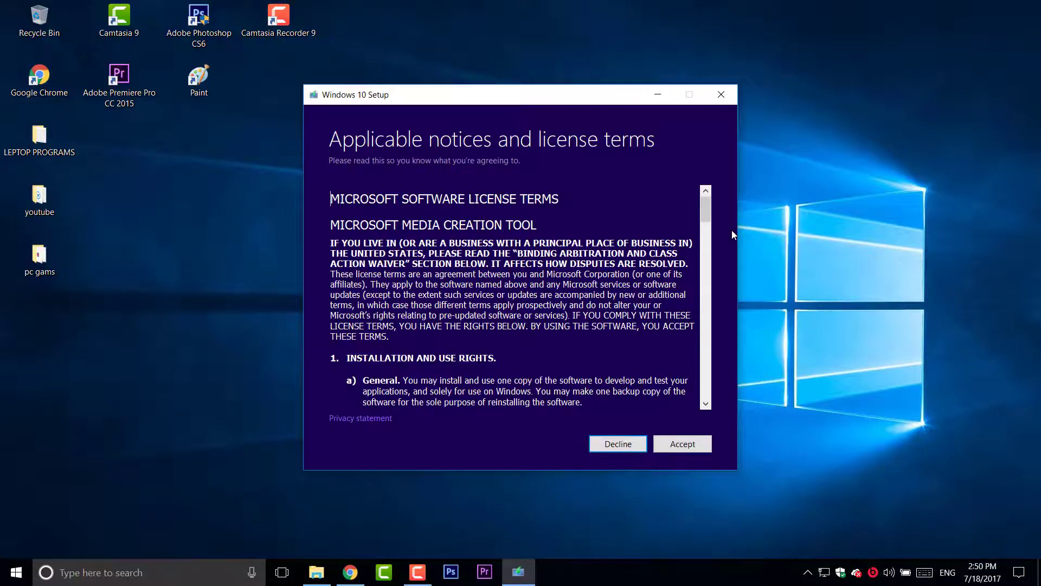
pyautogui.scroll(-10, 516, 298)
pyautogui.scroll(-20, 515, 298)
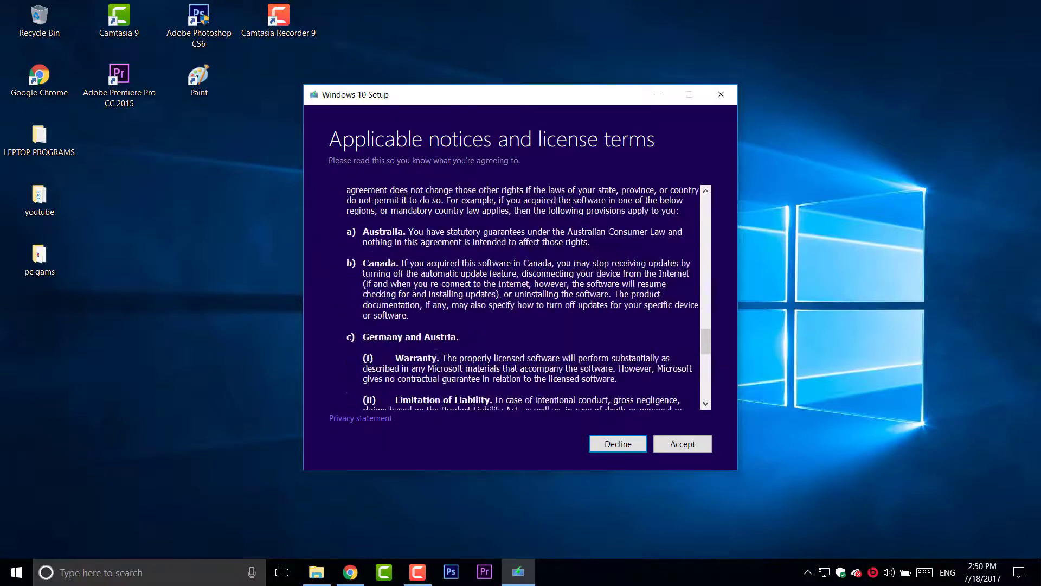
pyautogui.click(679, 445)
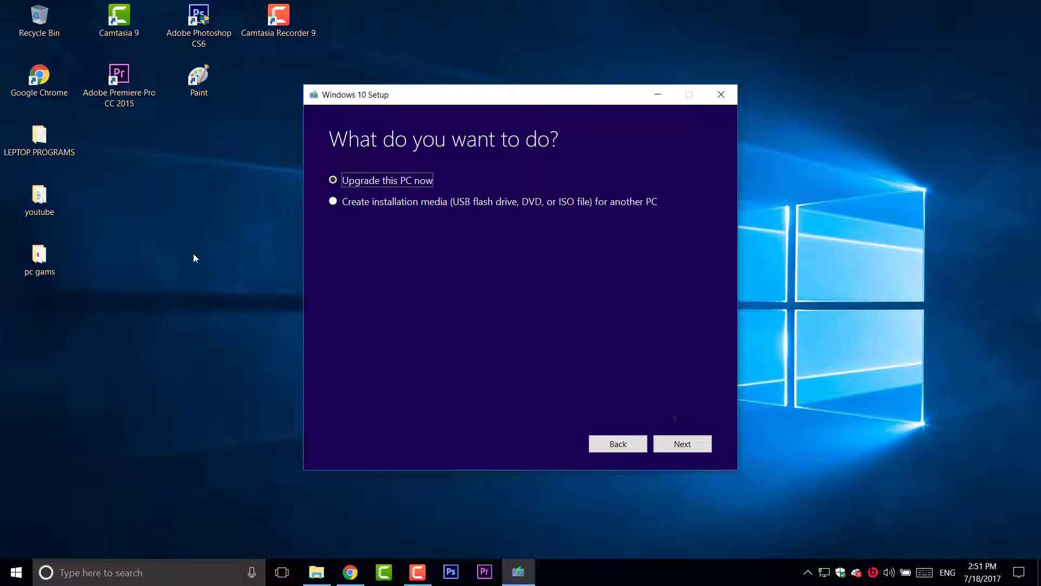
# Choose to create installation media for another PC and turn off the recommended options.
pyautogui.click(407, 204)
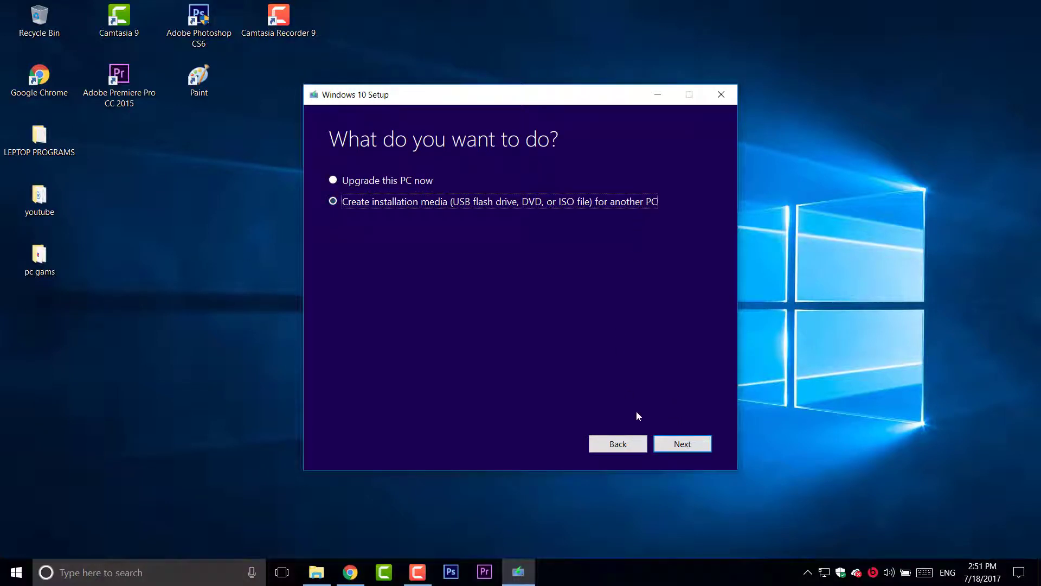
pyautogui.click(691, 451)
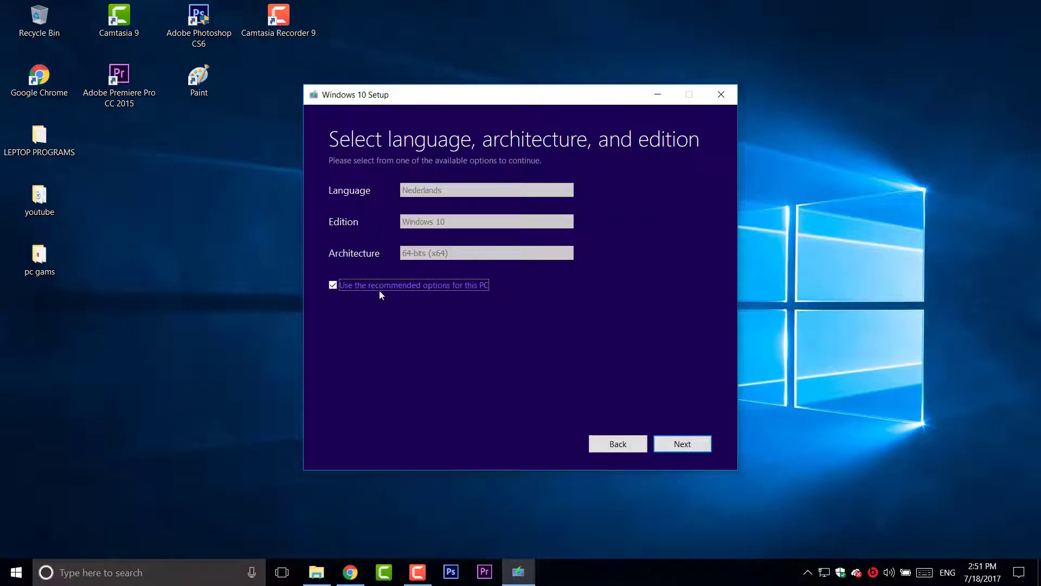
pyautogui.click(454, 284)
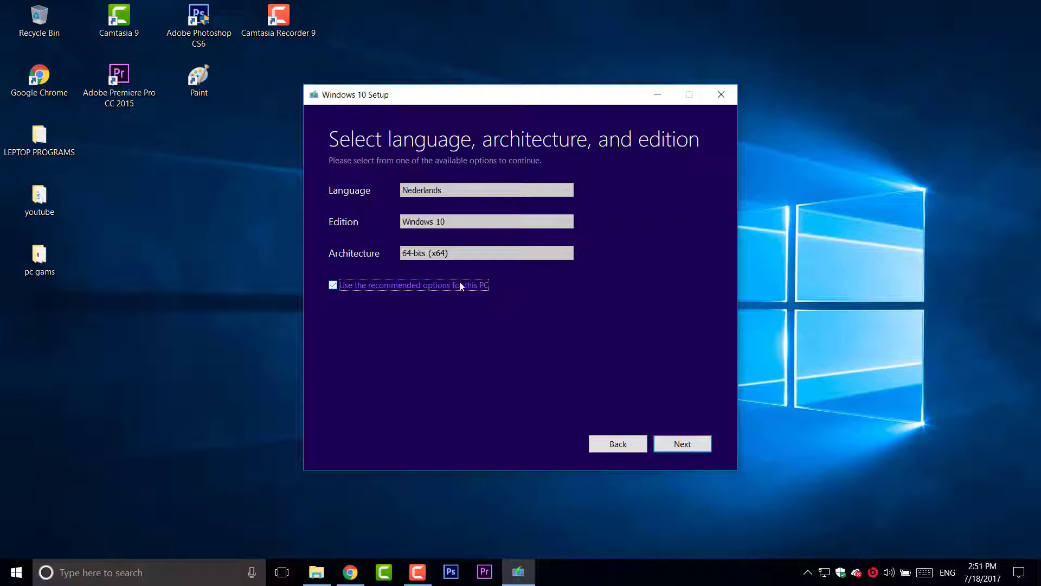
# Set language English (United States), edition Windows 10 and architecture 32-bits (x86).
pyautogui.click(464, 189)
pyautogui.scroll(3, 489, 251)
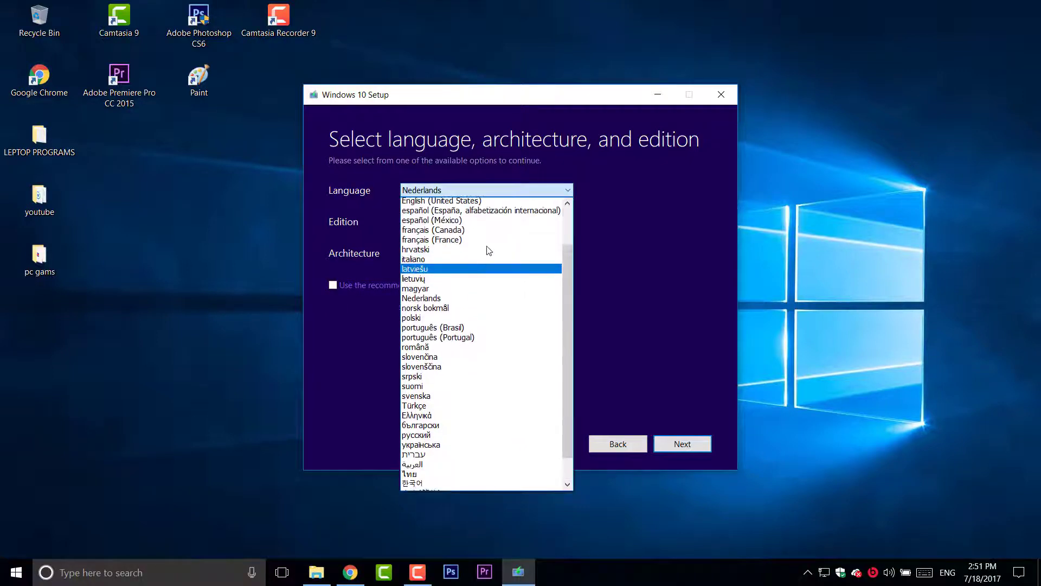
pyautogui.click(472, 253)
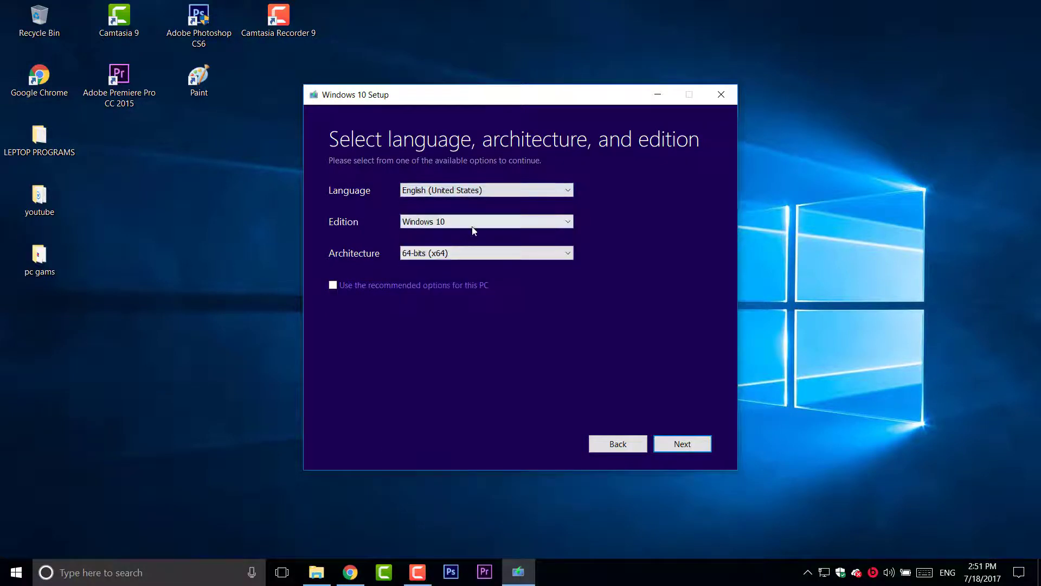
pyautogui.click(460, 223)
pyautogui.click(459, 224)
pyautogui.click(445, 258)
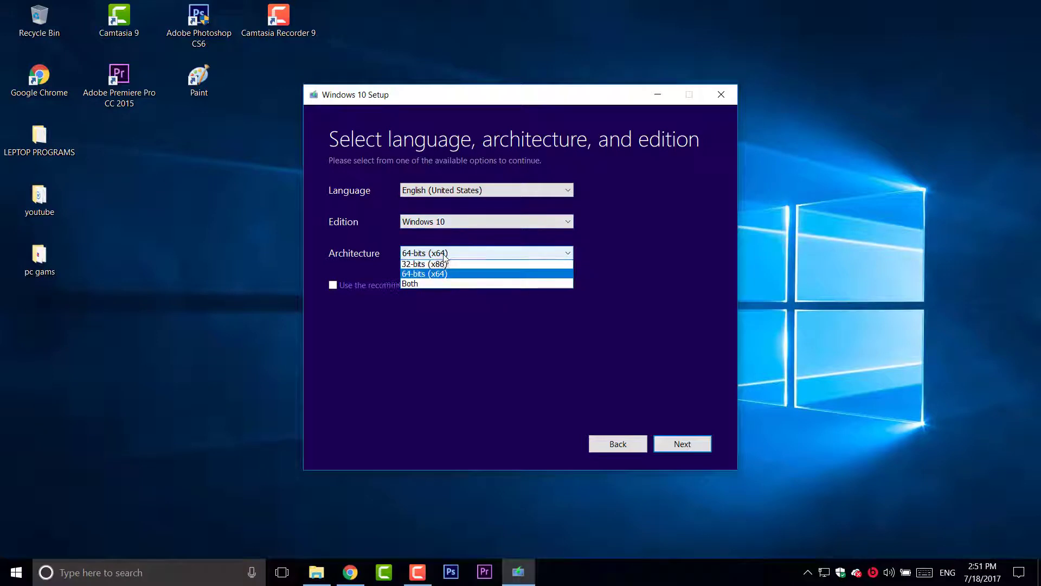
pyautogui.click(445, 272)
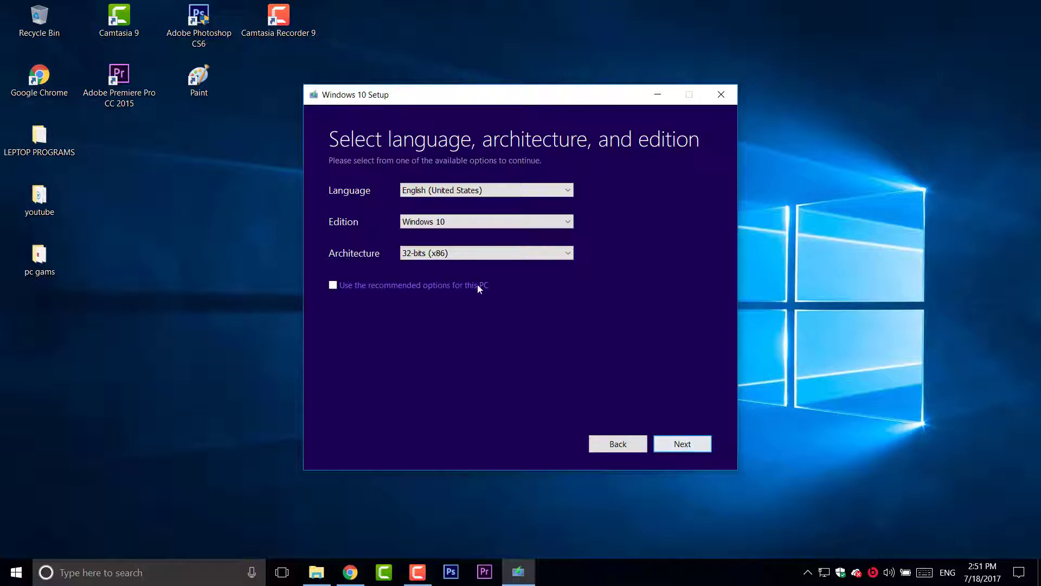
pyautogui.click(699, 446)
# Choose ISO file output, save it to Downloads, and start downloading Windows 10.
pyautogui.click(559, 349)
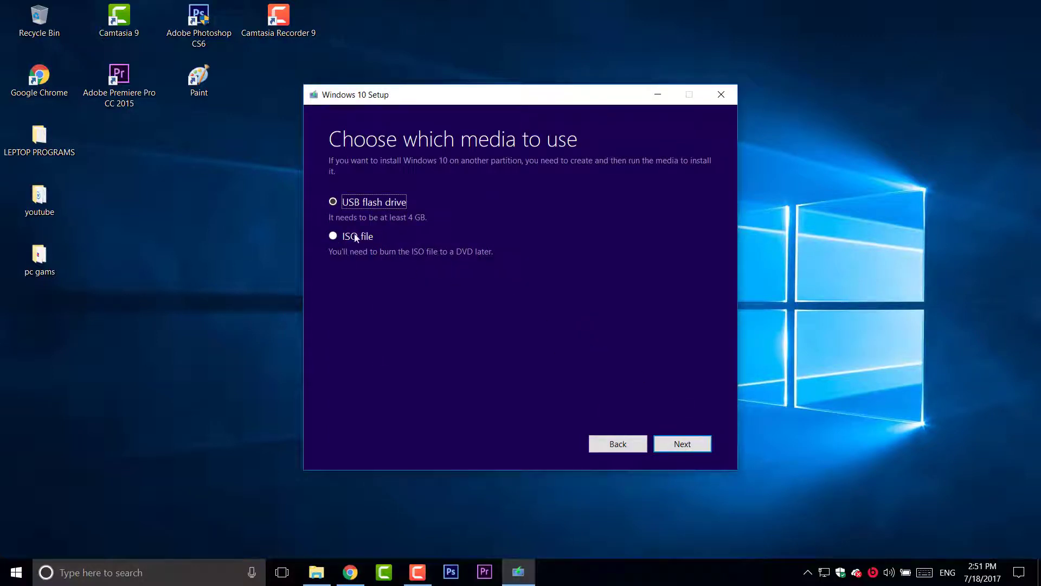
pyautogui.click(335, 239)
pyautogui.click(686, 447)
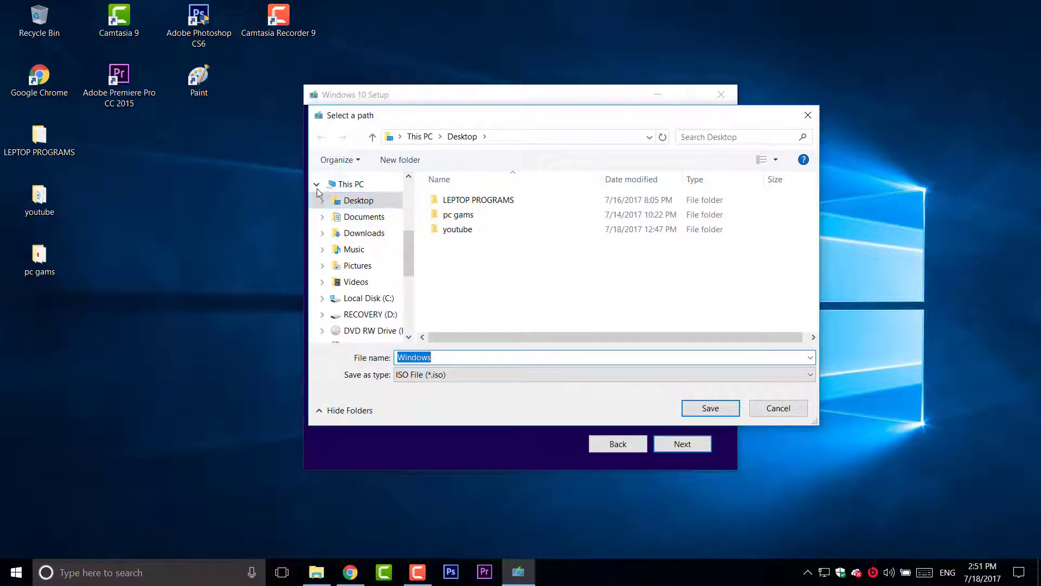
pyautogui.click(371, 233)
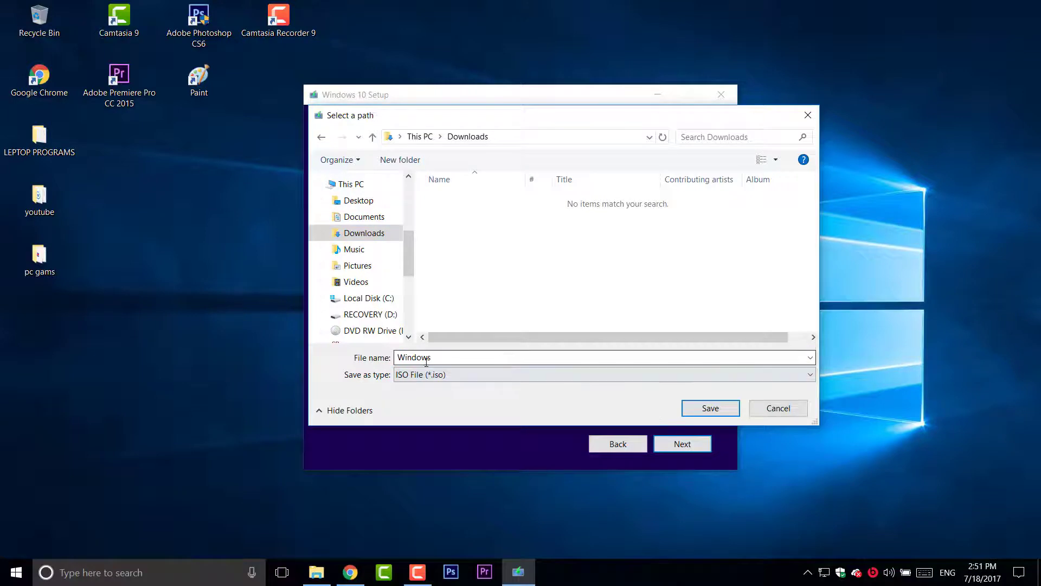
pyautogui.click(715, 406)
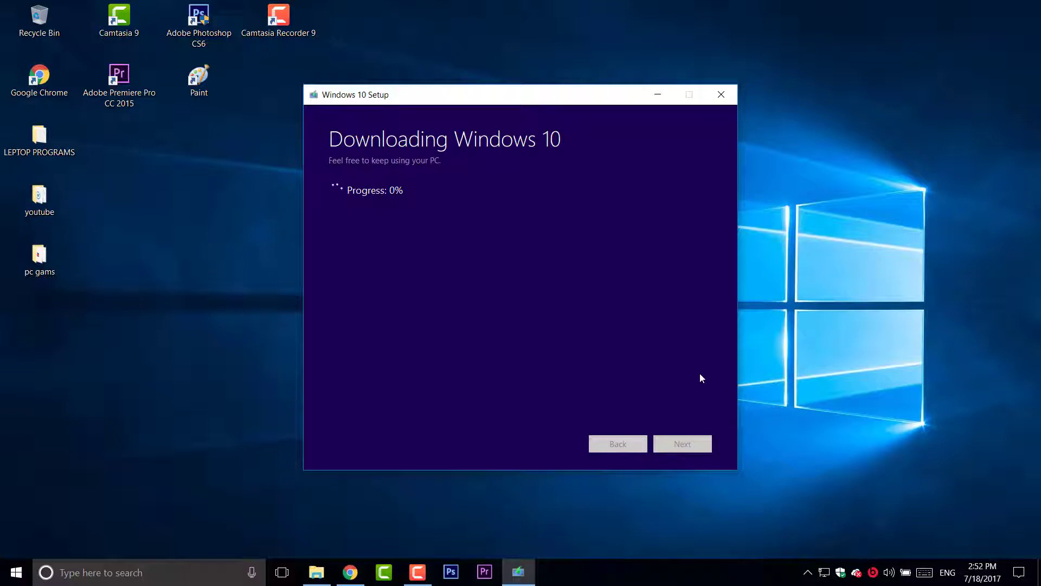
# Wait while Windows 10 downloads and Windows.iso is created until Setup closes.
pyautogui.click(417, 571)
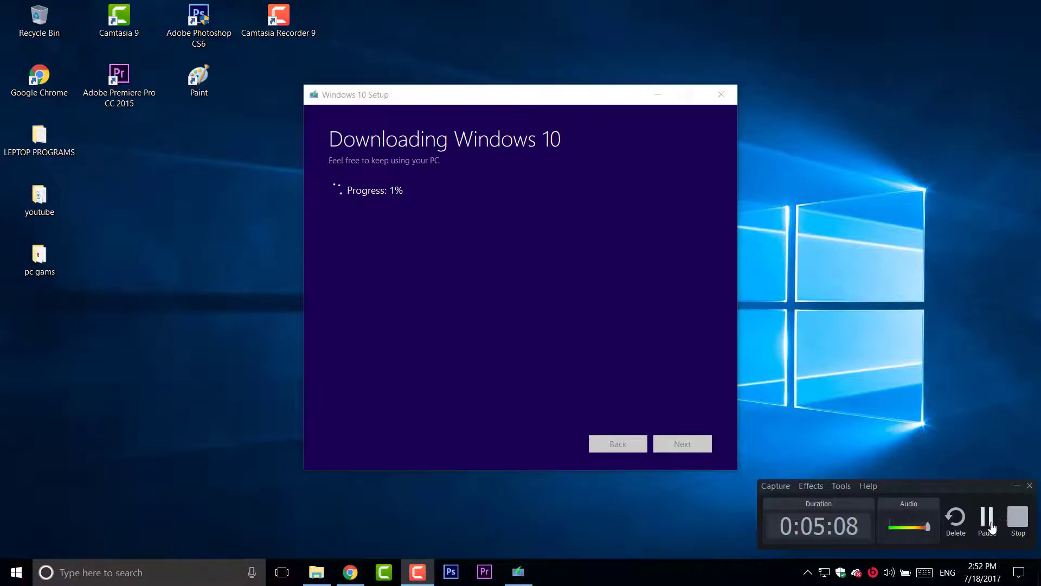
pyautogui.click(987, 518)
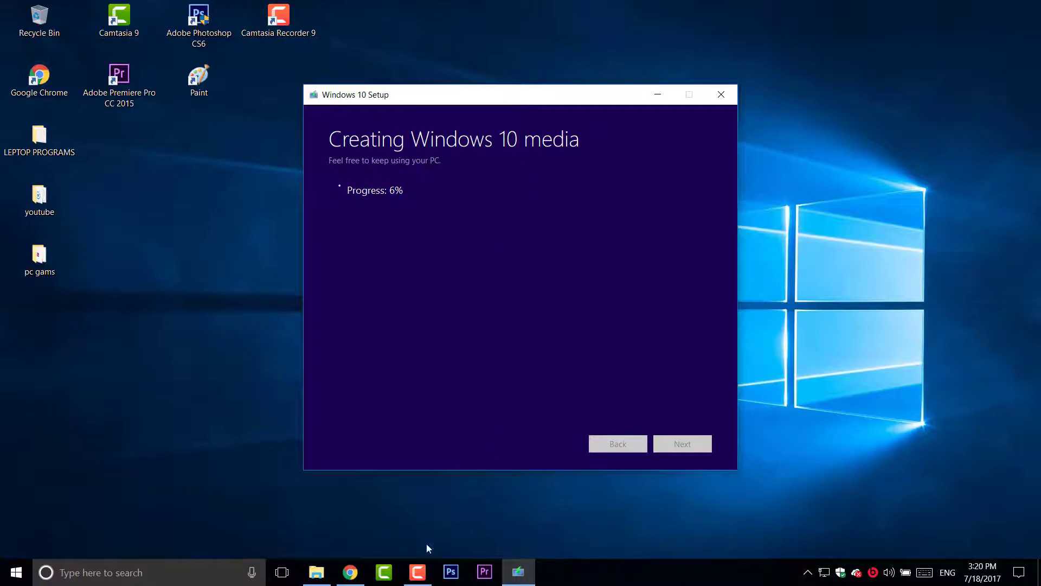
pyautogui.click(417, 571)
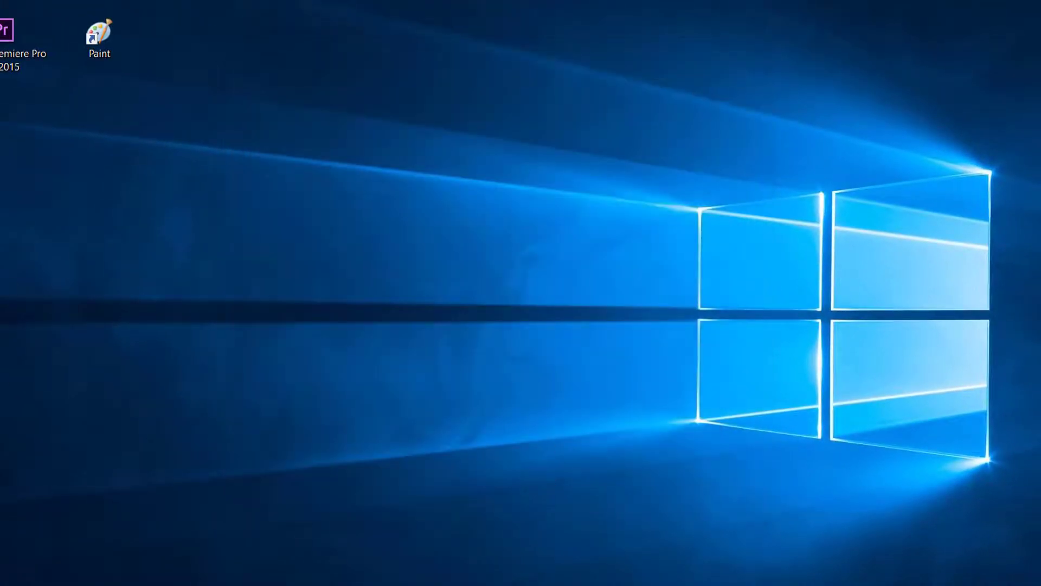
# Refresh the desktop twice from its right-click menu.
pyautogui.rightClick(94, 298)
pyautogui.click(162, 353)
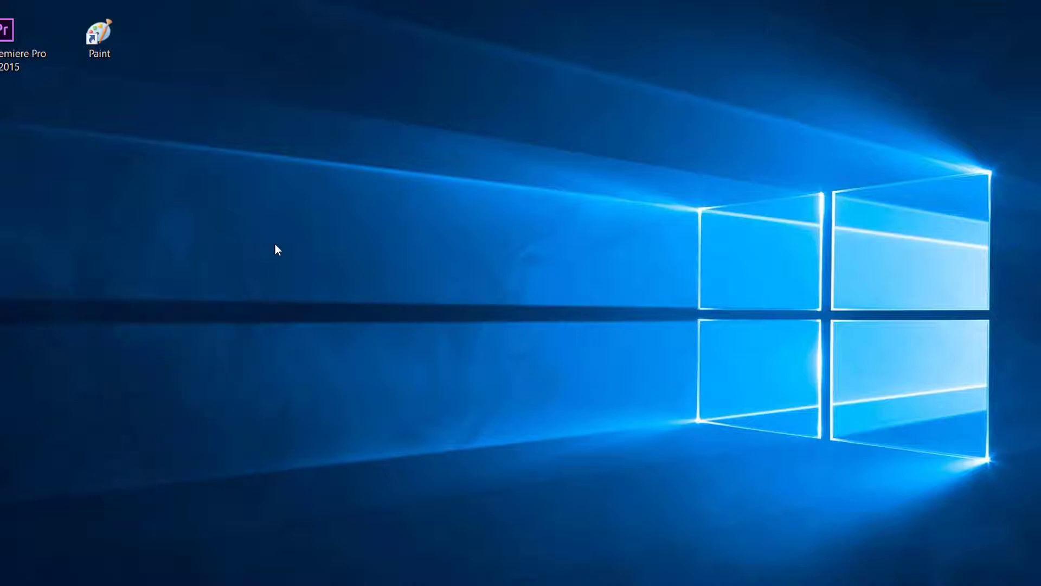
pyautogui.rightClick(265, 250)
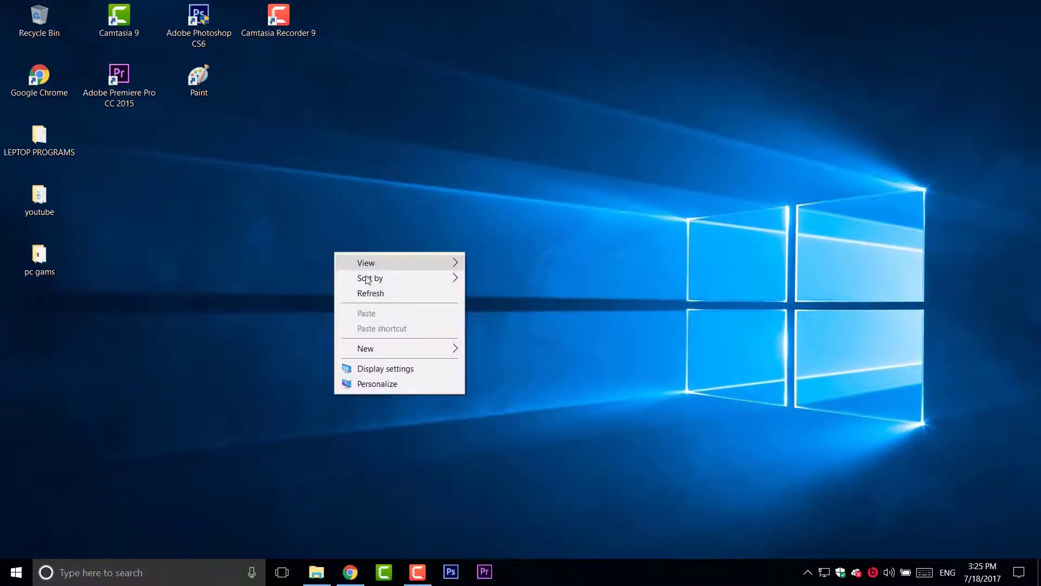
pyautogui.click(374, 293)
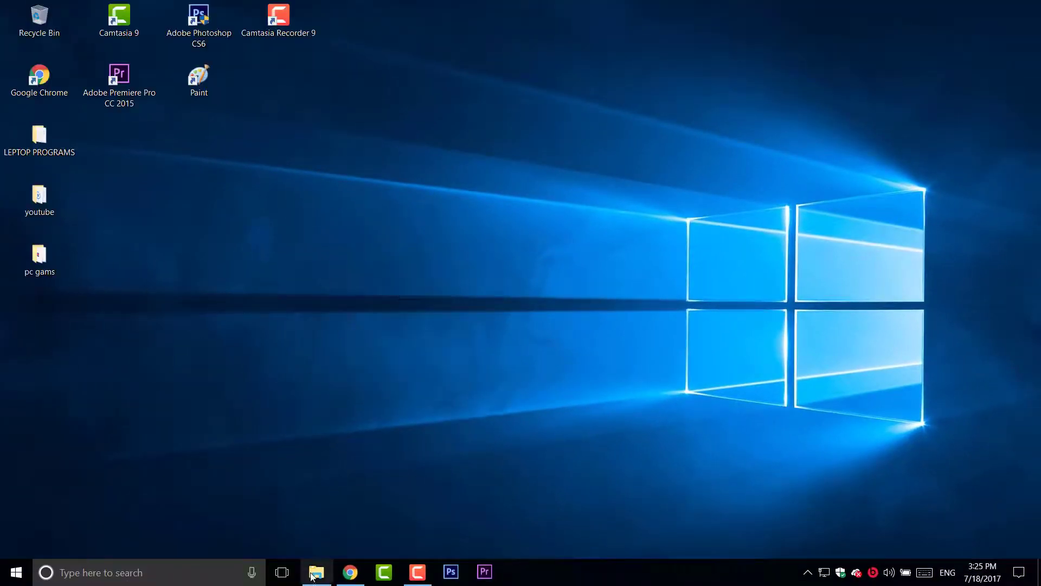
# Open Downloads, inspect the Windows image file's context menu, then close the window.
pyautogui.click(307, 567)
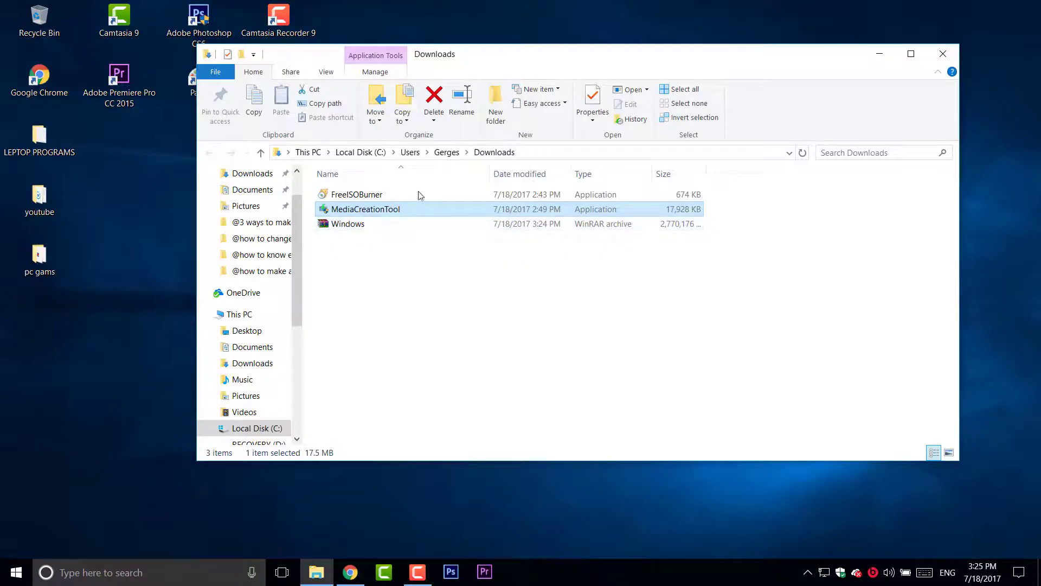
pyautogui.click(354, 229)
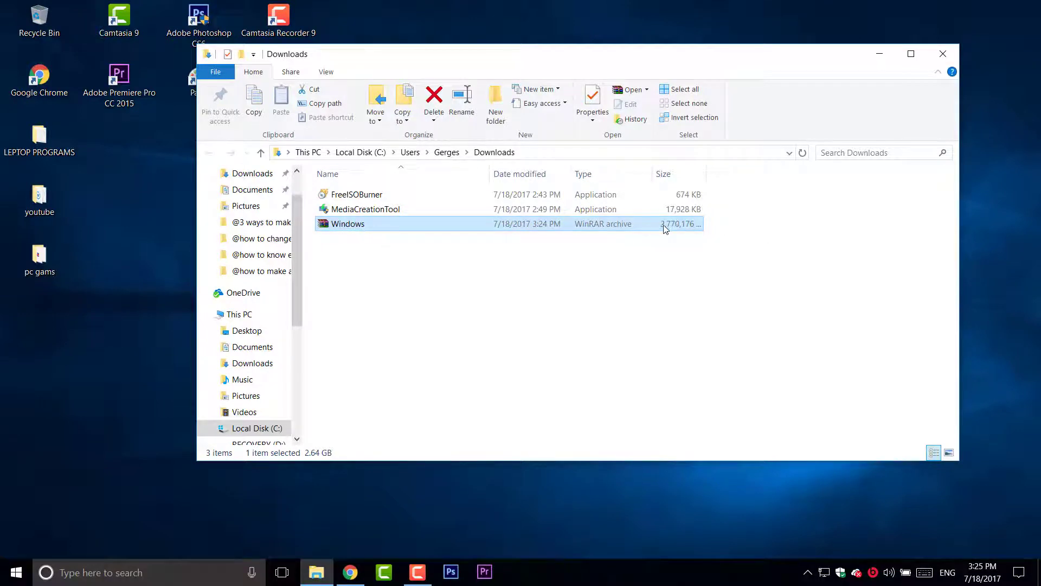
pyautogui.rightClick(446, 224)
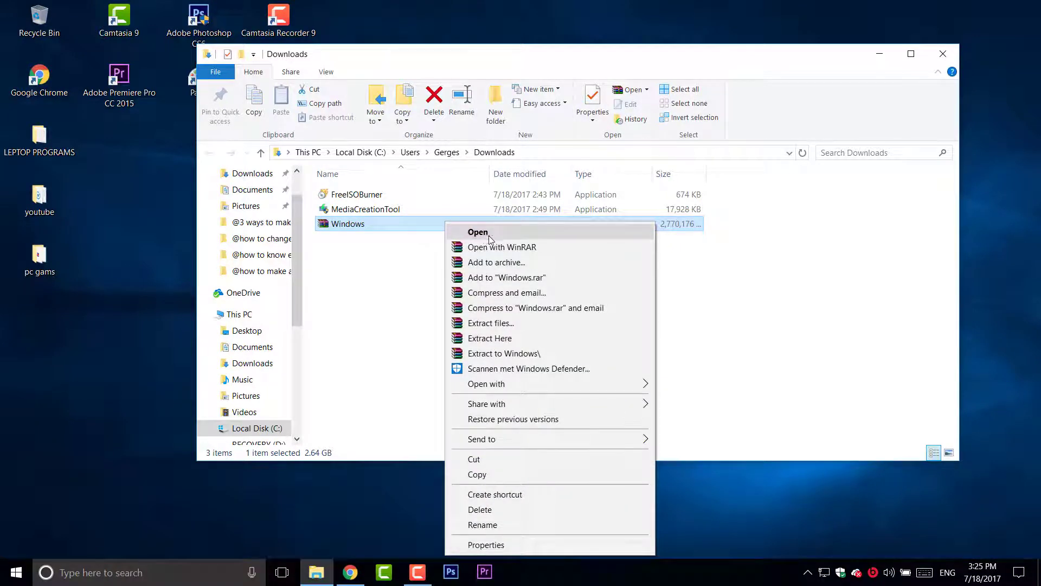
pyautogui.click(398, 275)
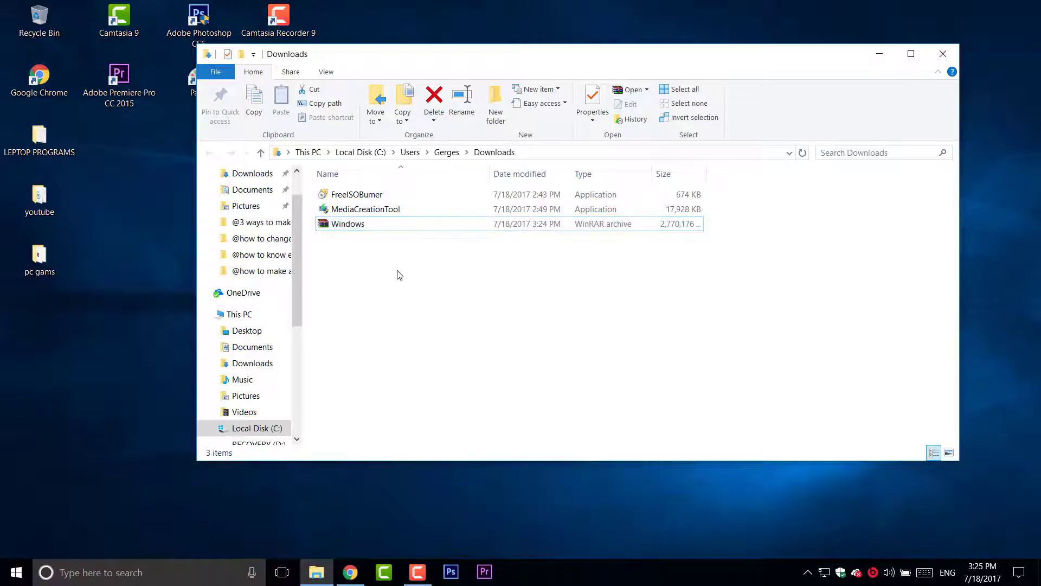
pyautogui.click(933, 60)
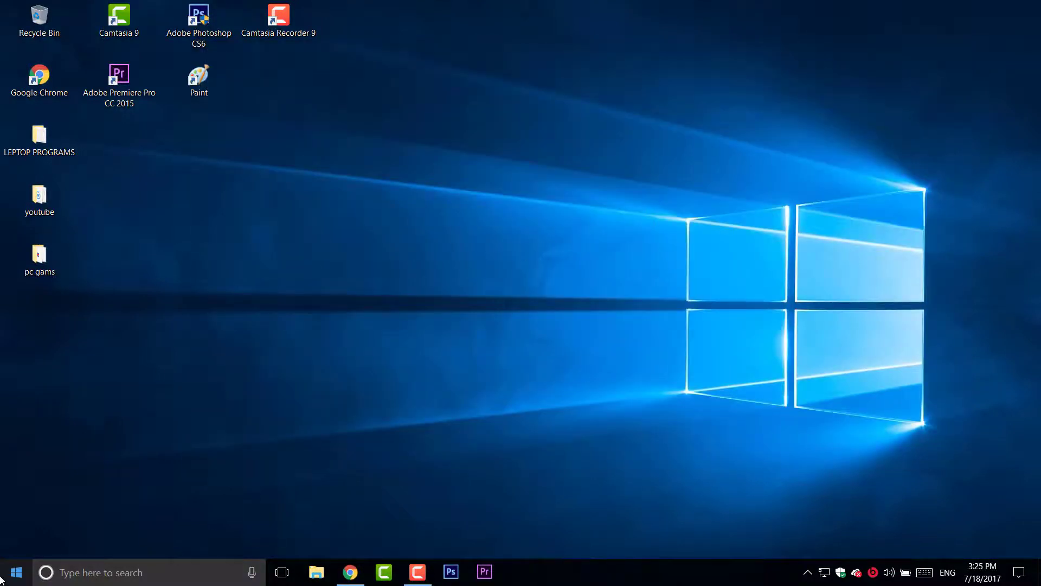
# Reopen File Explorer and open Downloads from Quick access's Frequent folders.
pyautogui.click(16, 572)
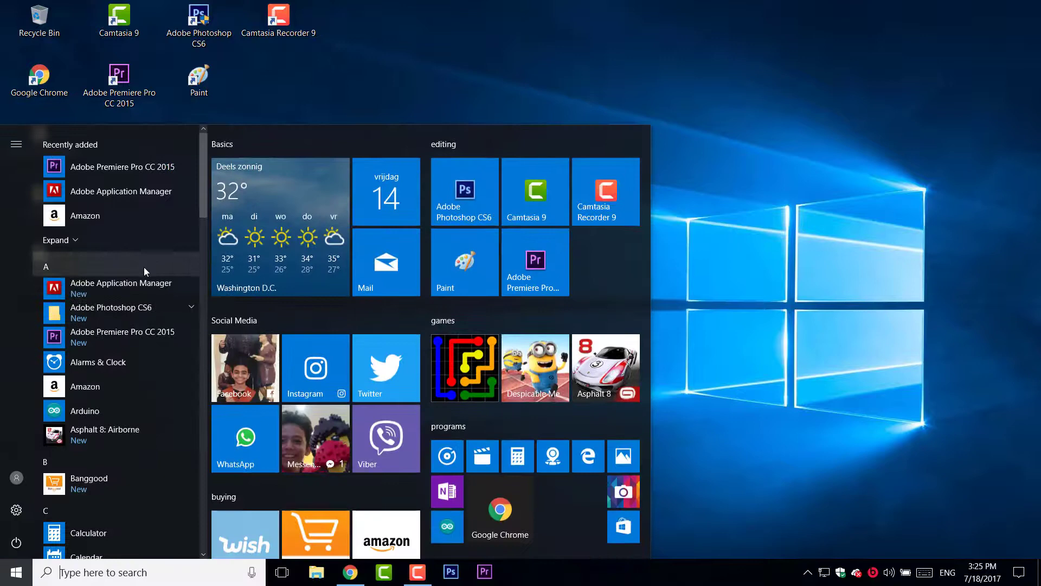
pyautogui.press('Escape')
pyautogui.click(316, 572)
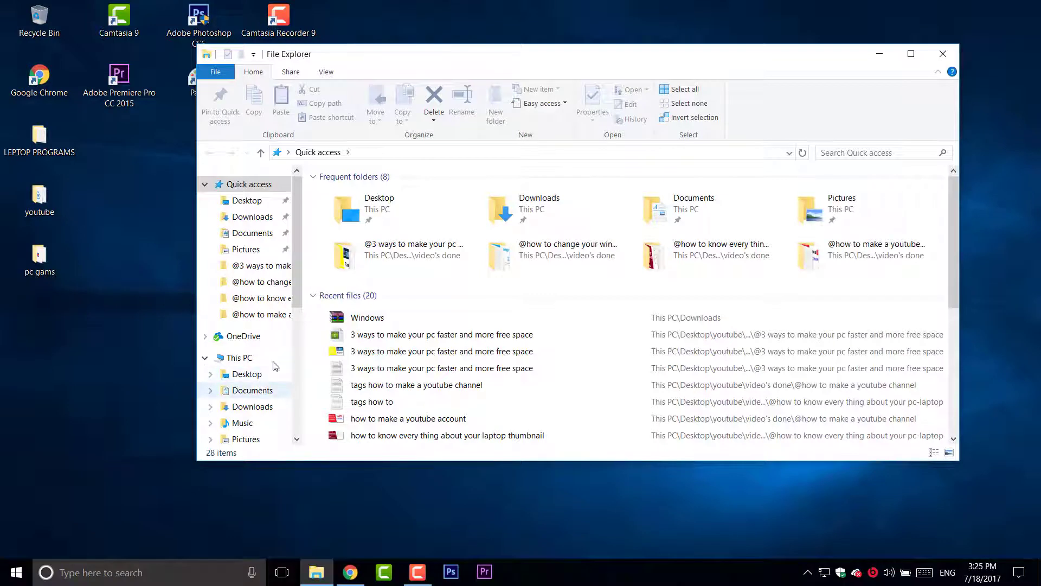
pyautogui.doubleClick(505, 214)
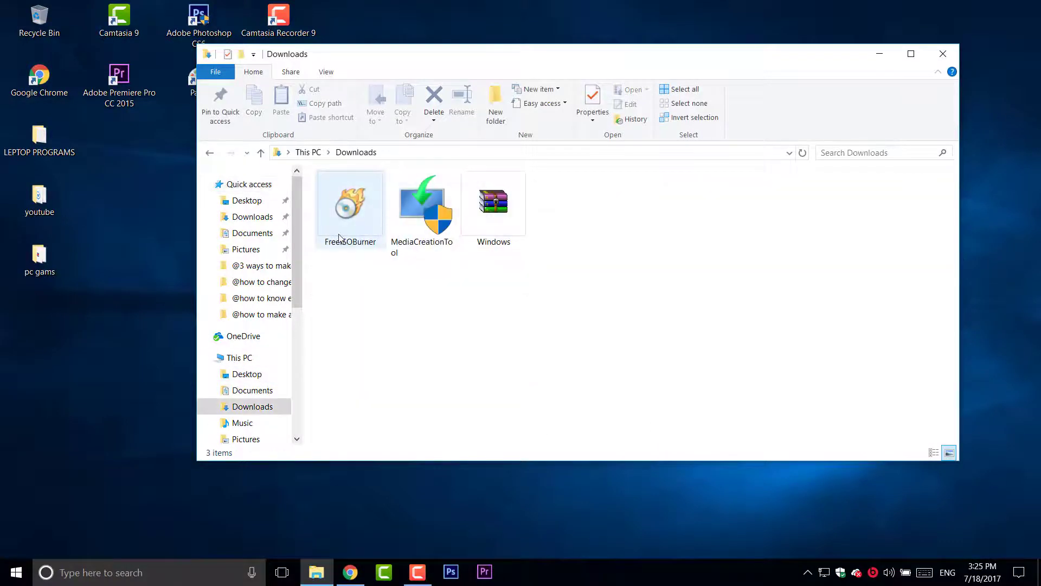
# Launch Free ISO Burner and load Windows.iso from Downloads as the image to burn.
pyautogui.doubleClick(358, 203)
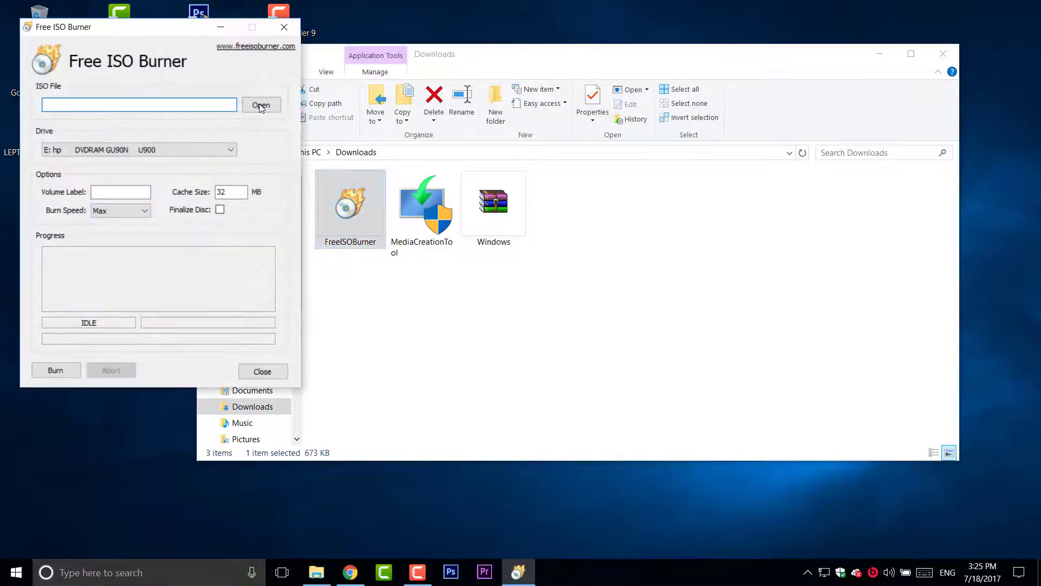
pyautogui.click(261, 106)
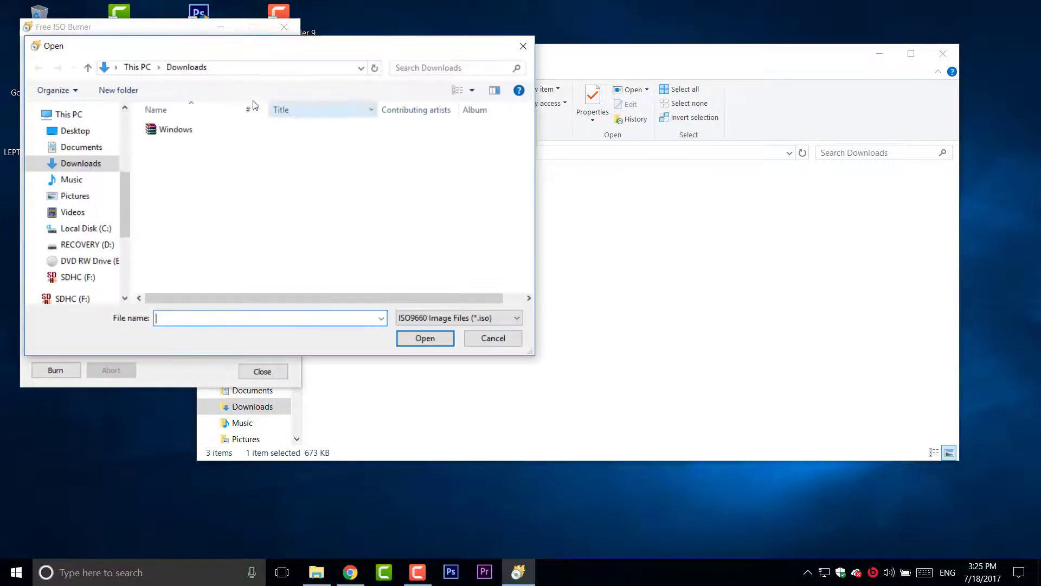
pyautogui.click(209, 133)
pyautogui.click(426, 337)
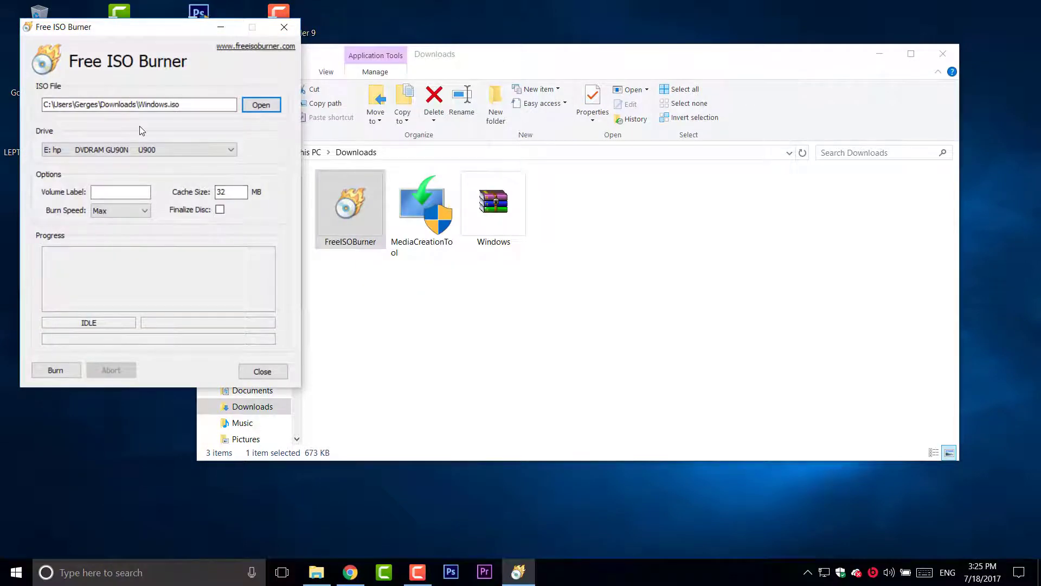
pyautogui.click(139, 150)
pyautogui.click(139, 161)
# Select drive E: hp DVDRAM GU90N U900 and start burning the image.
pyautogui.click(80, 151)
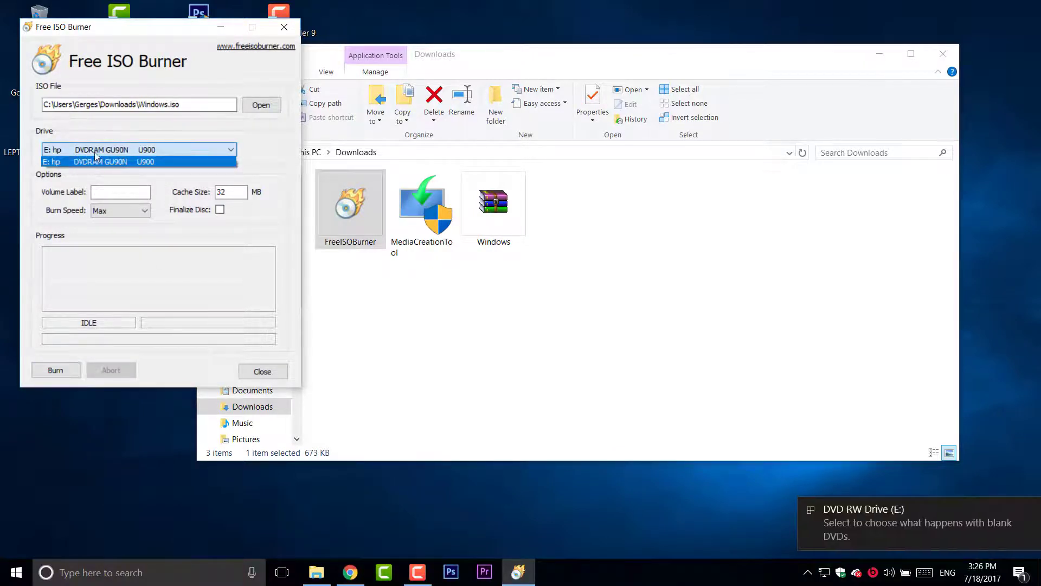
pyautogui.click(162, 161)
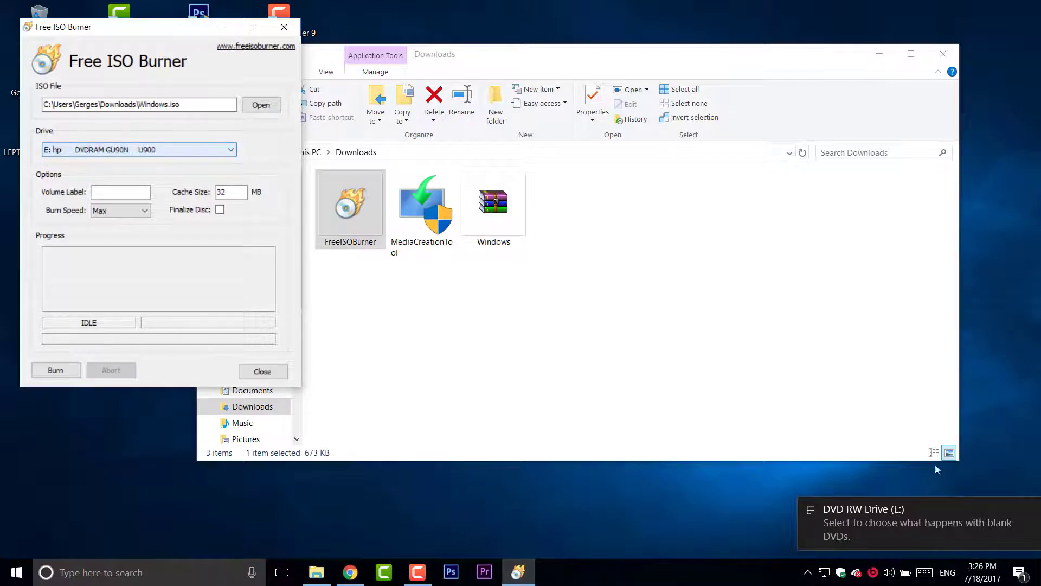
pyautogui.click(1030, 510)
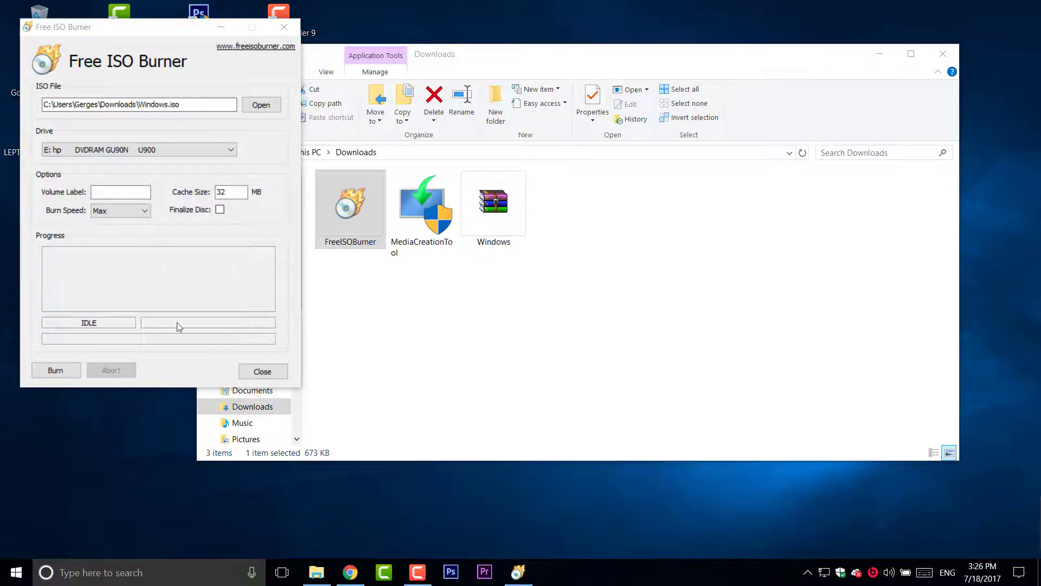
pyautogui.click(57, 370)
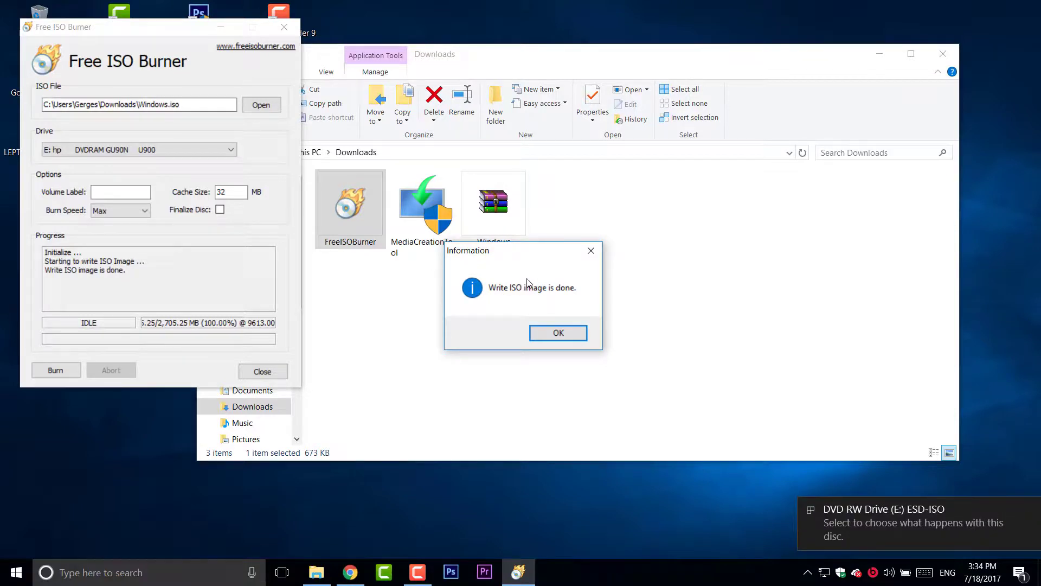
# Dismiss the 'Write ISO image is done' message once burning completes.
pyautogui.press('Return')
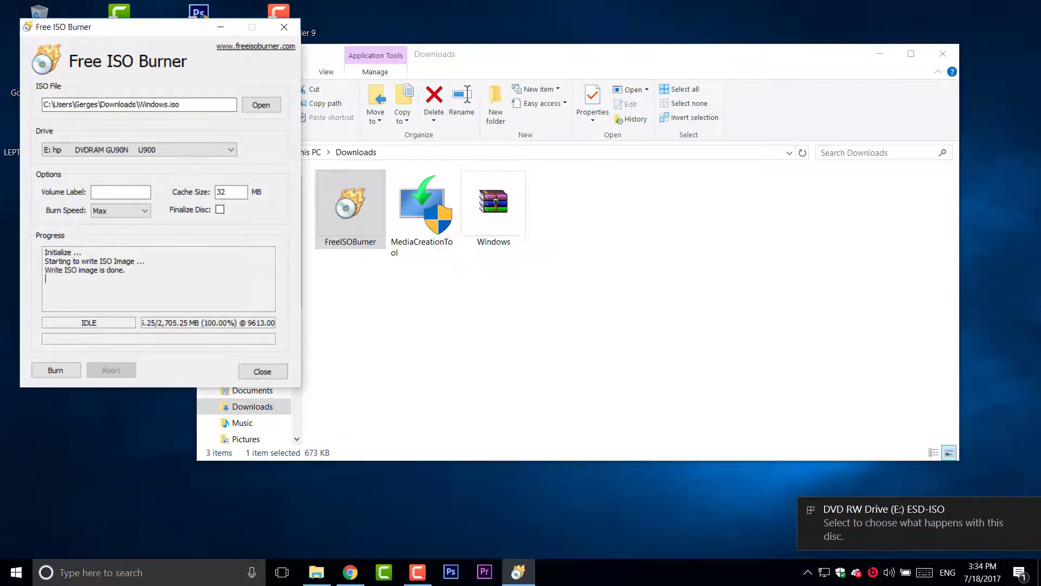
# Dismiss the AutoPlay notice and select DVD RW Drive (E:) ESD-ISO under This PC (1.73 GB free of 4.37 GB).
pyautogui.click(1029, 508)
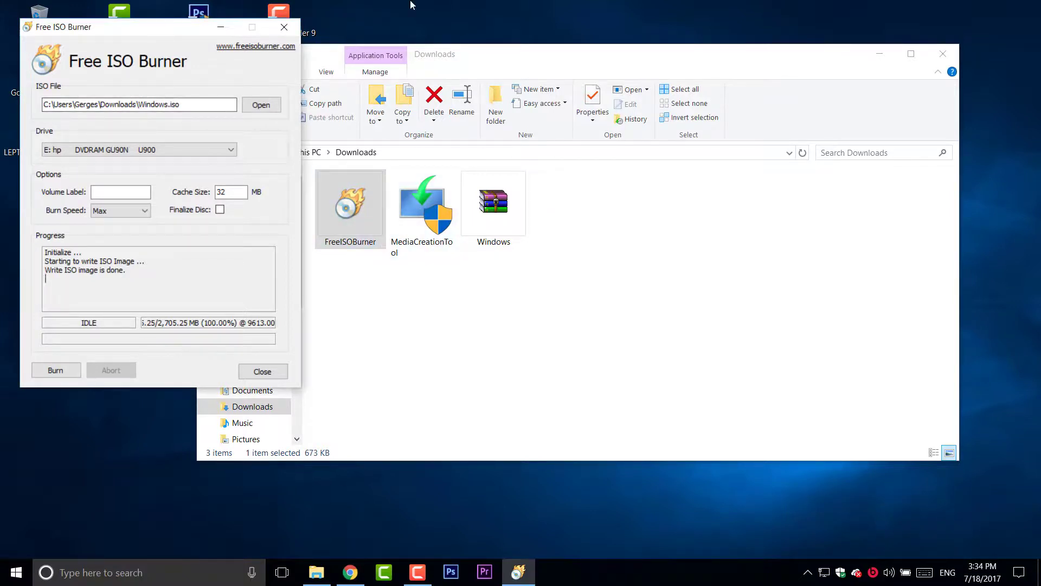
pyautogui.click(468, 66)
pyautogui.click(231, 359)
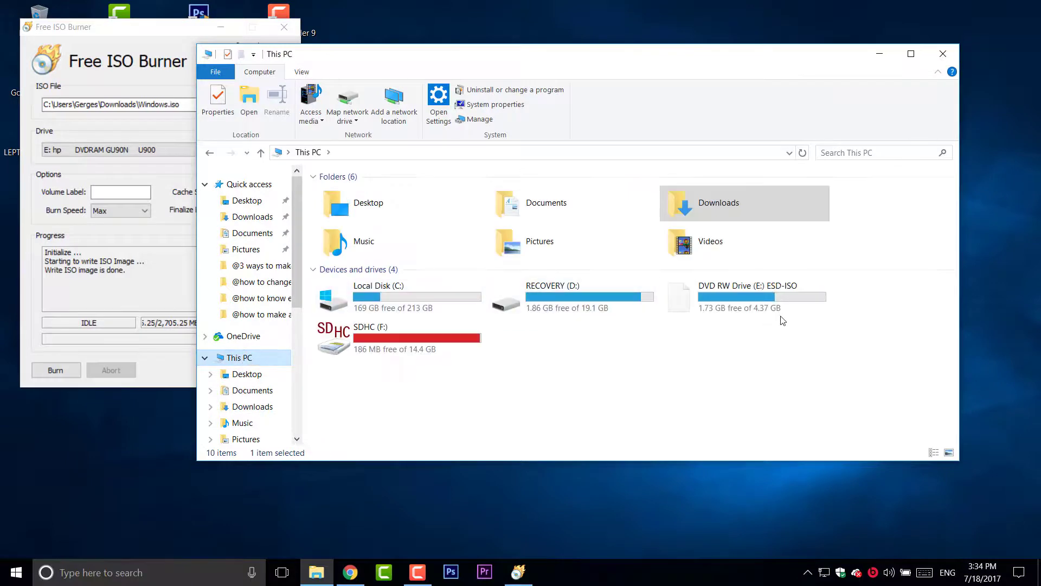
pyautogui.click(764, 284)
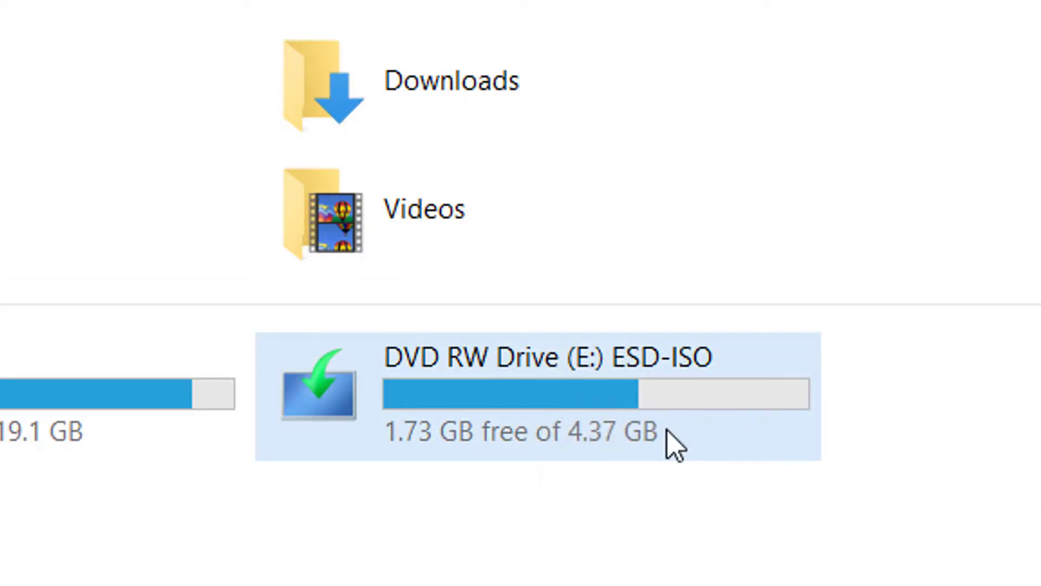
pyautogui.moveTo(668, 401)
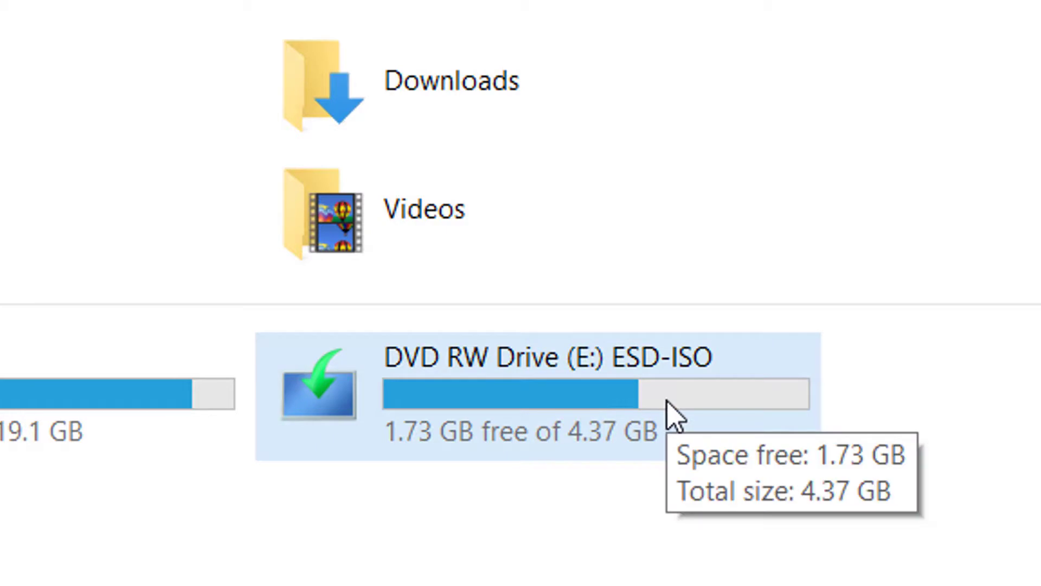